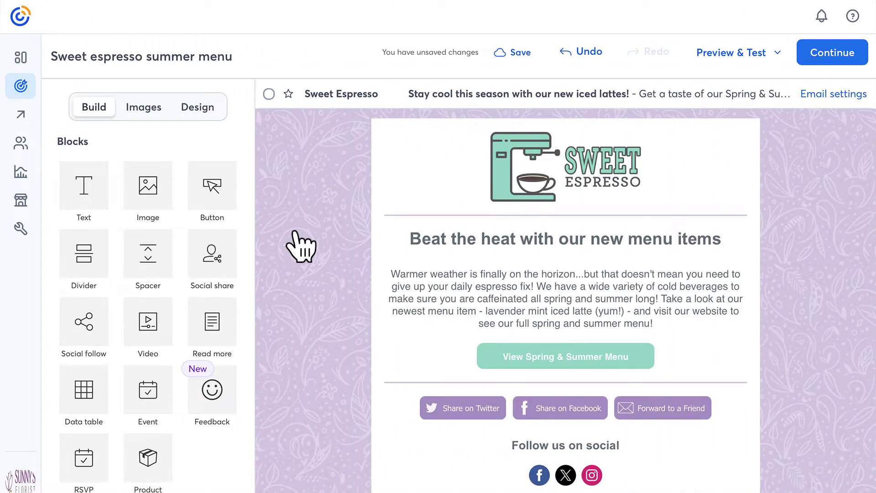
# Place an empty image block beside the intro paragraph and start its picture in Canva.
pyautogui.moveTo(148, 189); pyautogui.dragTo(764, 309)
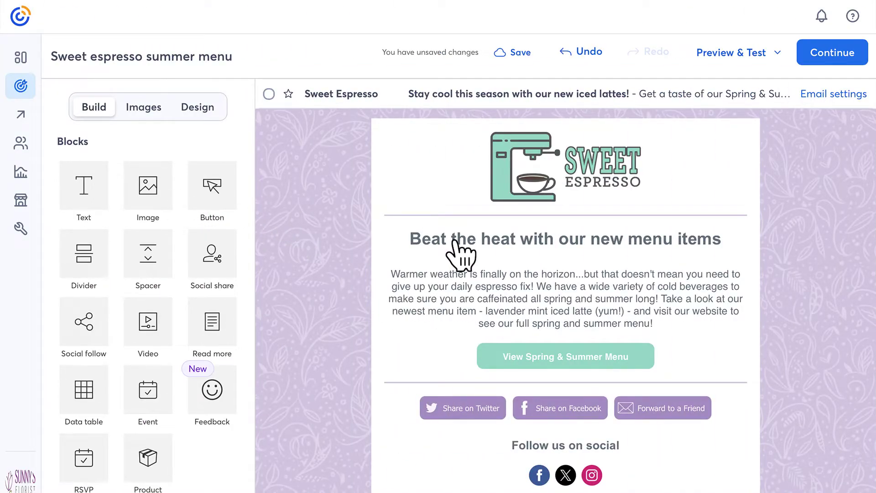
pyautogui.click(655, 291)
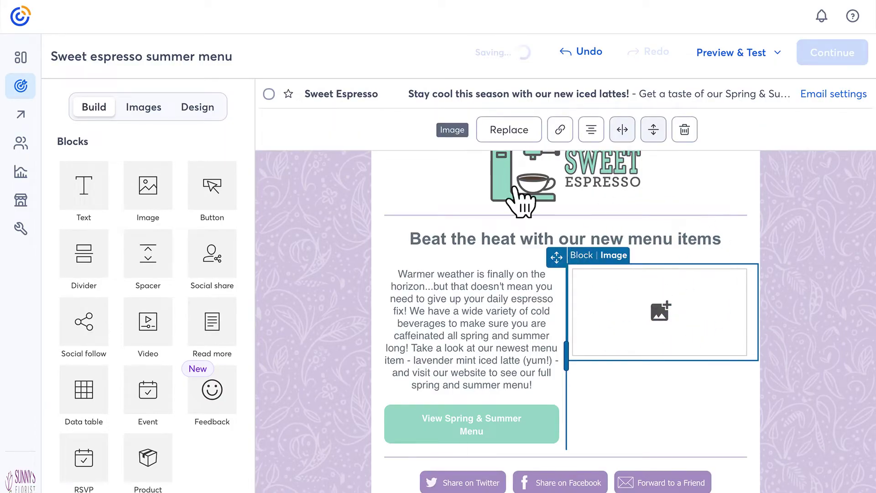
pyautogui.click(515, 132)
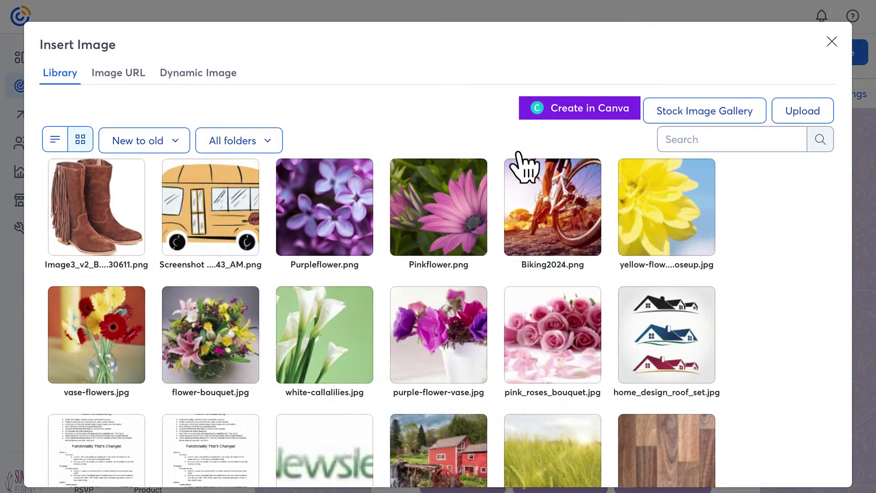
pyautogui.click(578, 108)
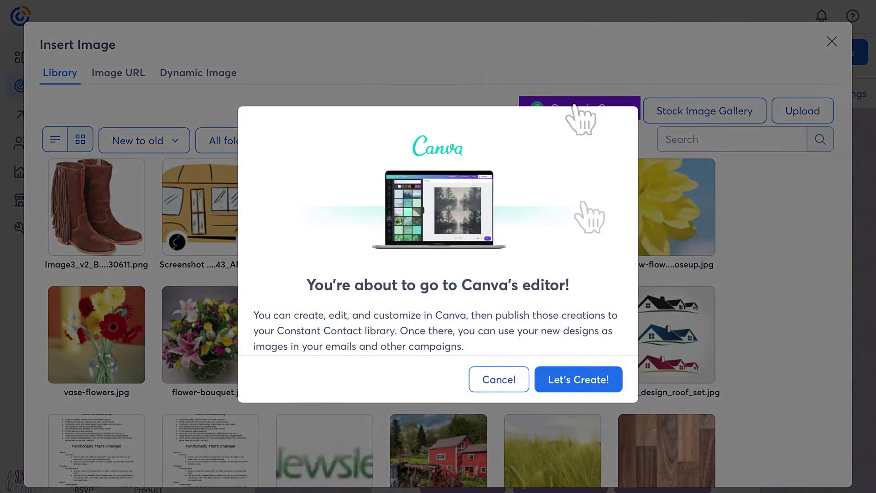
pyautogui.click(584, 379)
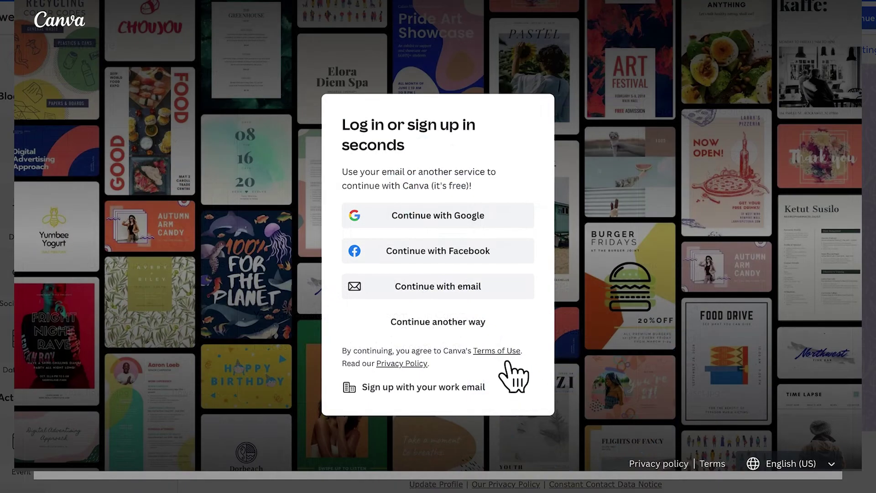
# Sign in to Canva by email and publish the Lavender Mint Iced Latte poster.
pyautogui.click(439, 298)
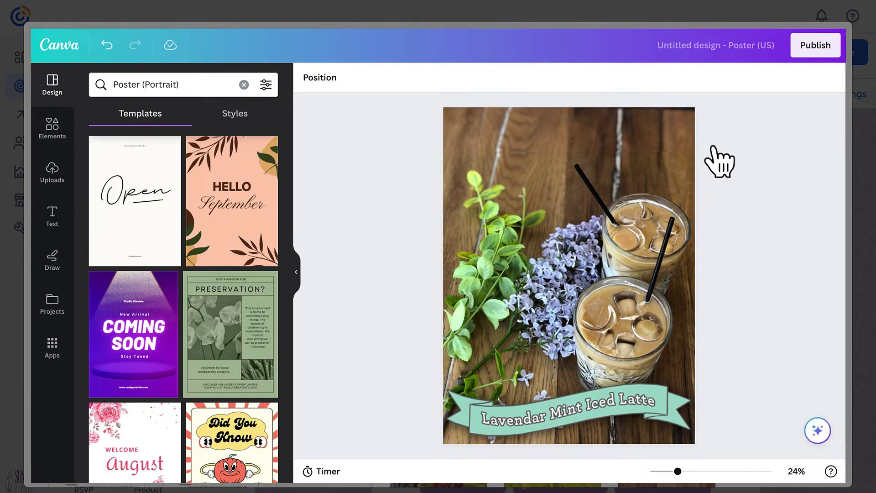
pyautogui.click(818, 49)
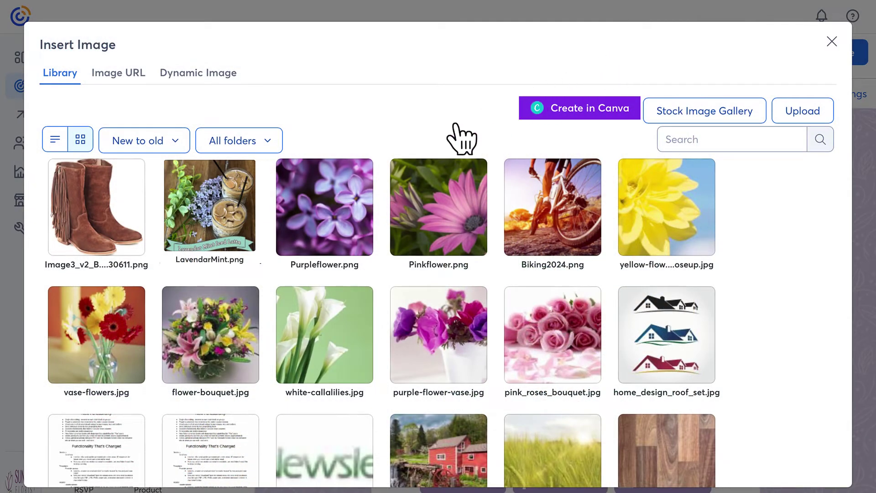
# Preview LavendarMint.png in the image library and insert it into the image block.
pyautogui.click(229, 238)
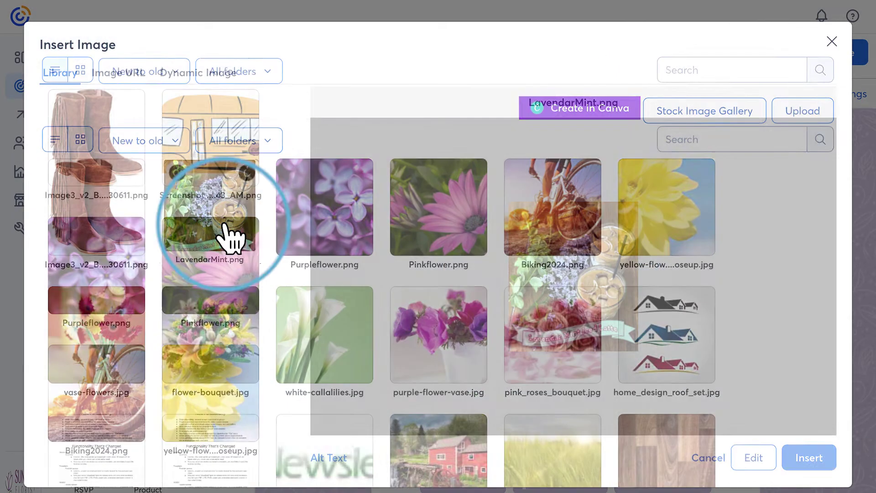
pyautogui.click(795, 459)
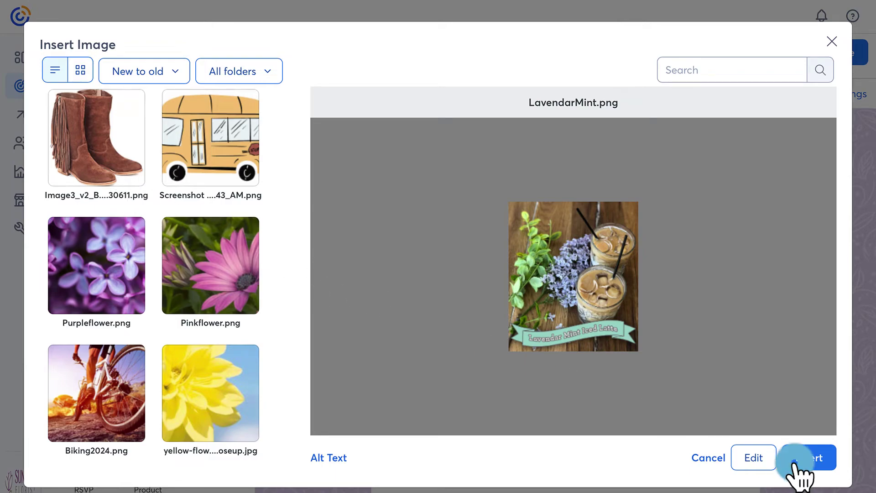